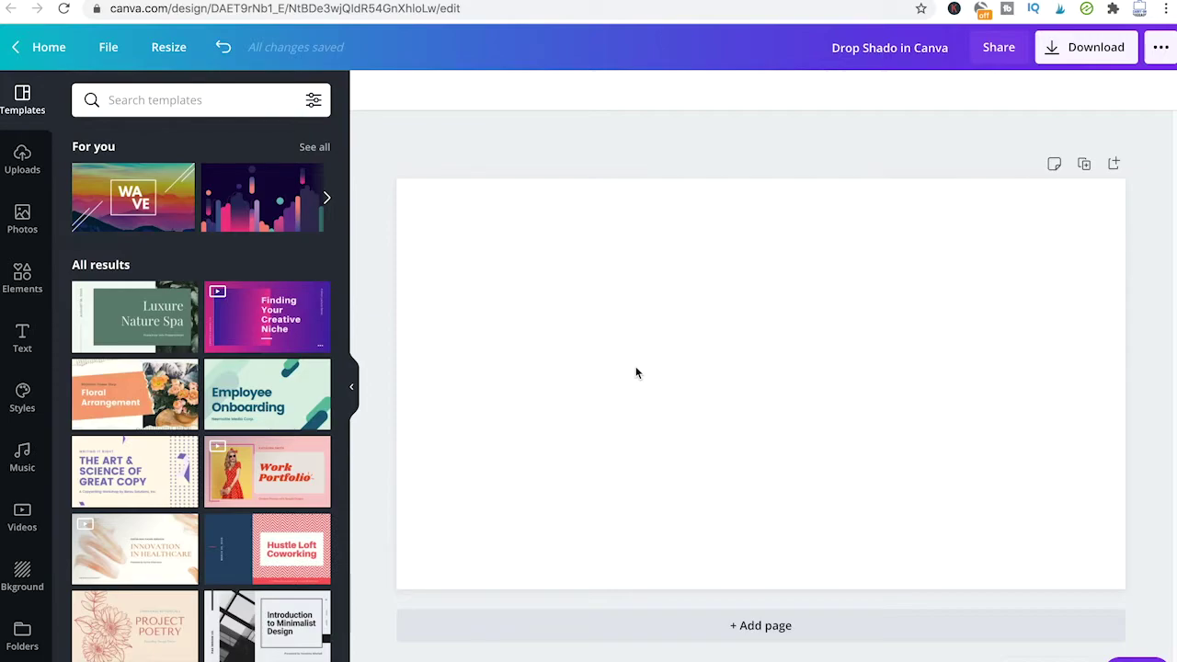
# Step: Select the blank 'Drop Shado in Canva' page and bring up the Text options panel
pyautogui.click(636, 366)
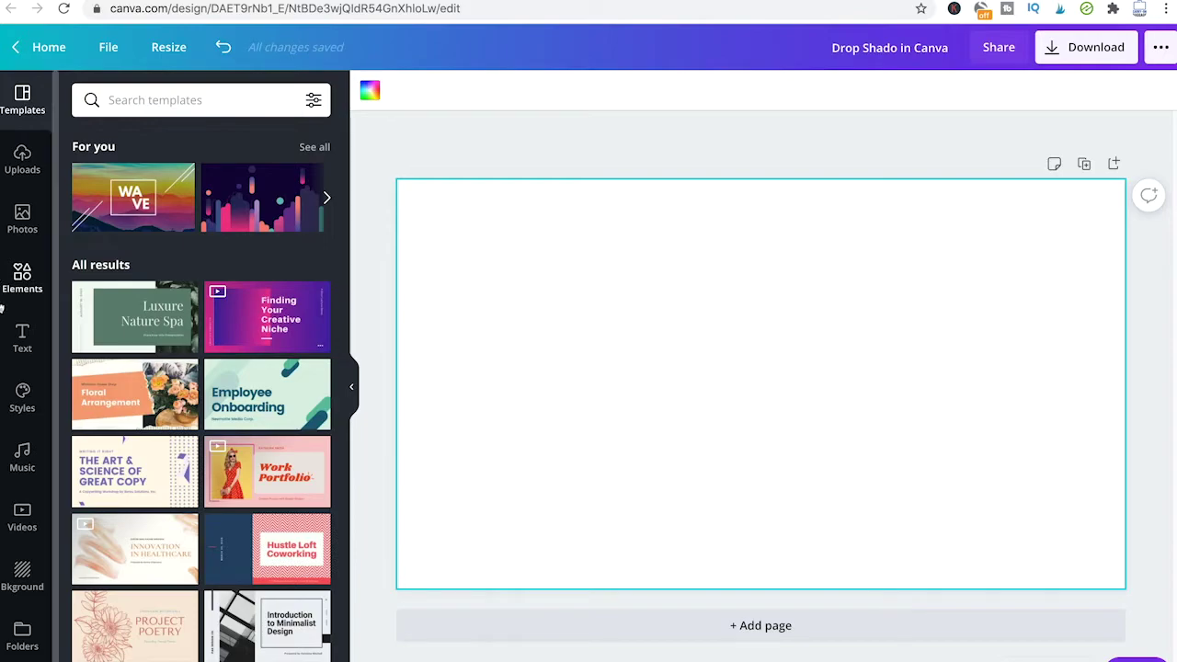
pyautogui.click(22, 340)
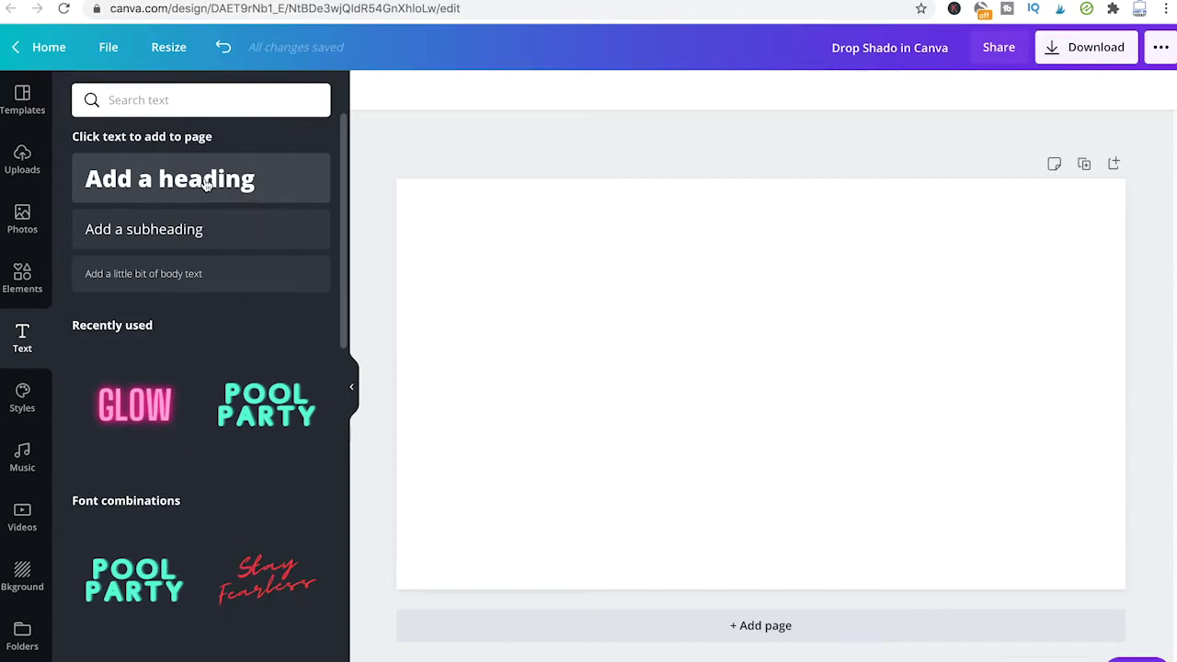
# Step: Add an 'Add a heading' text box to the page and show its Effects panel
pyautogui.click(207, 180)
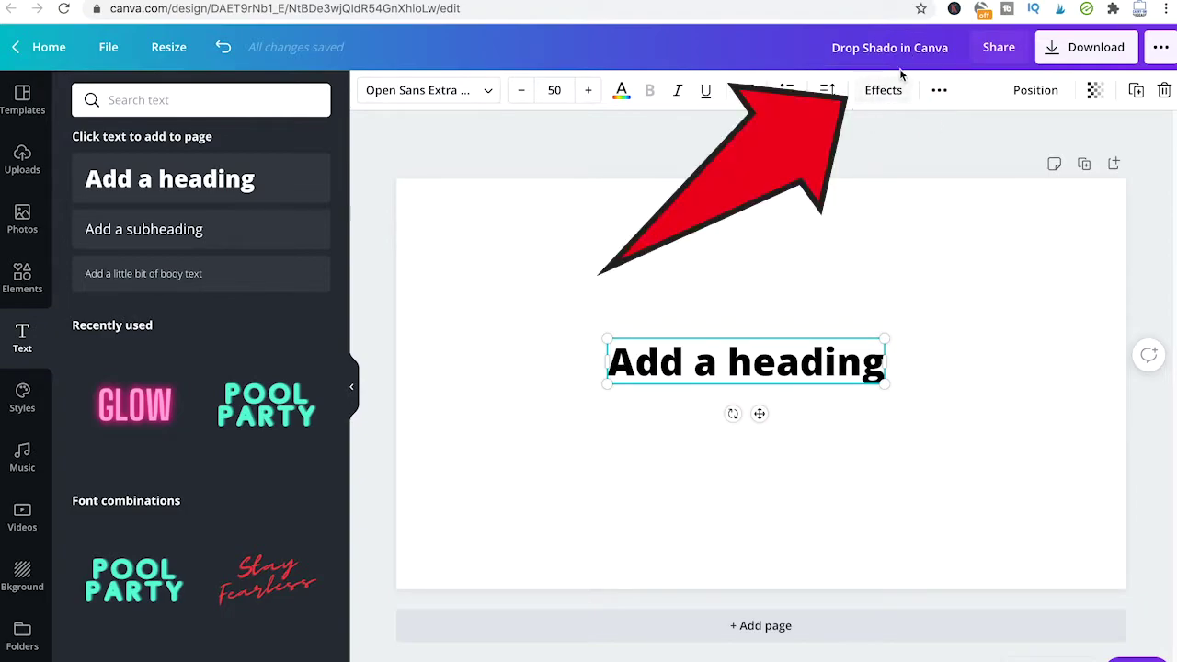
pyautogui.click(879, 95)
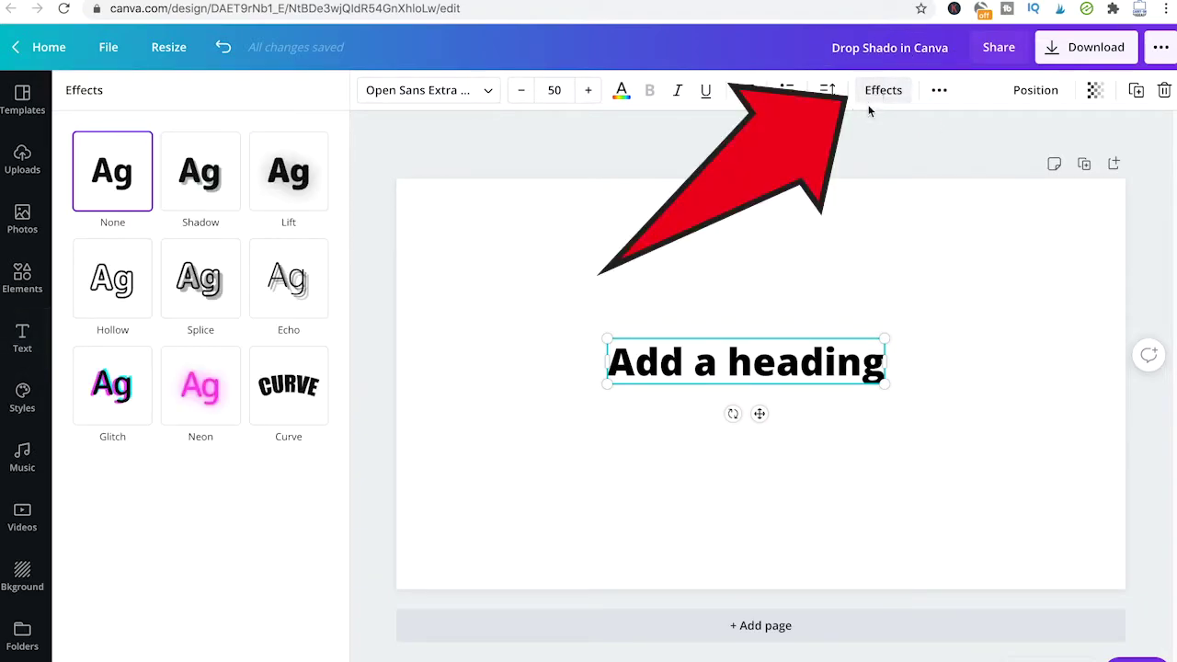
# Step: Apply the Shadow effect to the heading and set the shadow colour to red
pyautogui.click(210, 177)
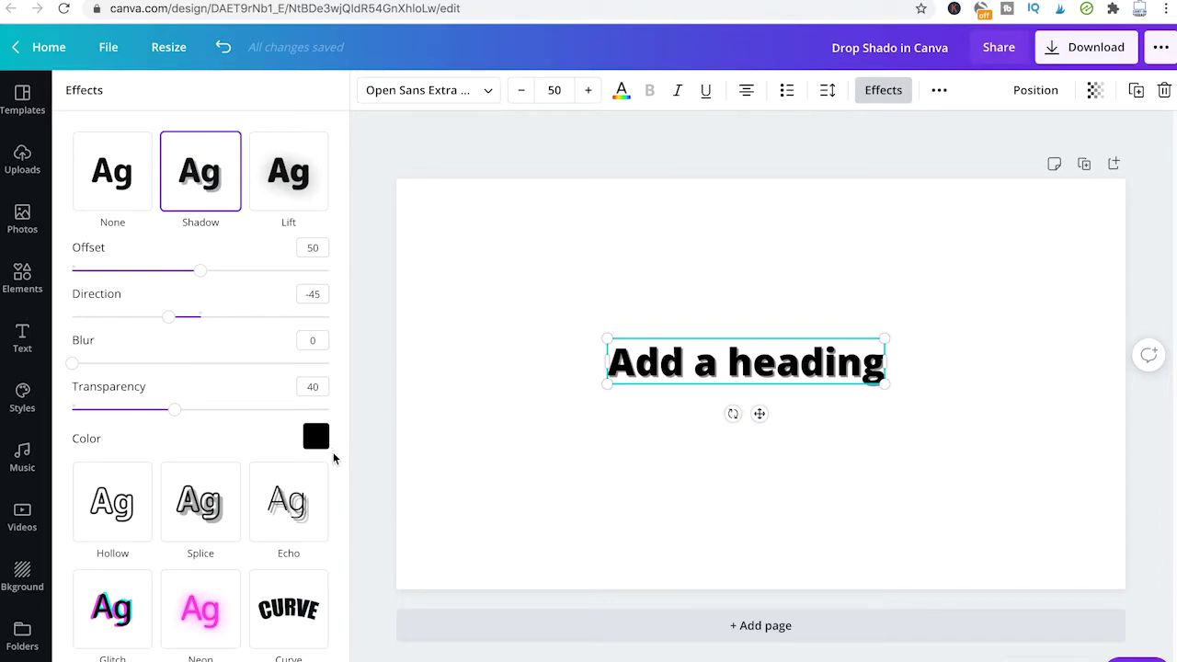
pyautogui.click(318, 438)
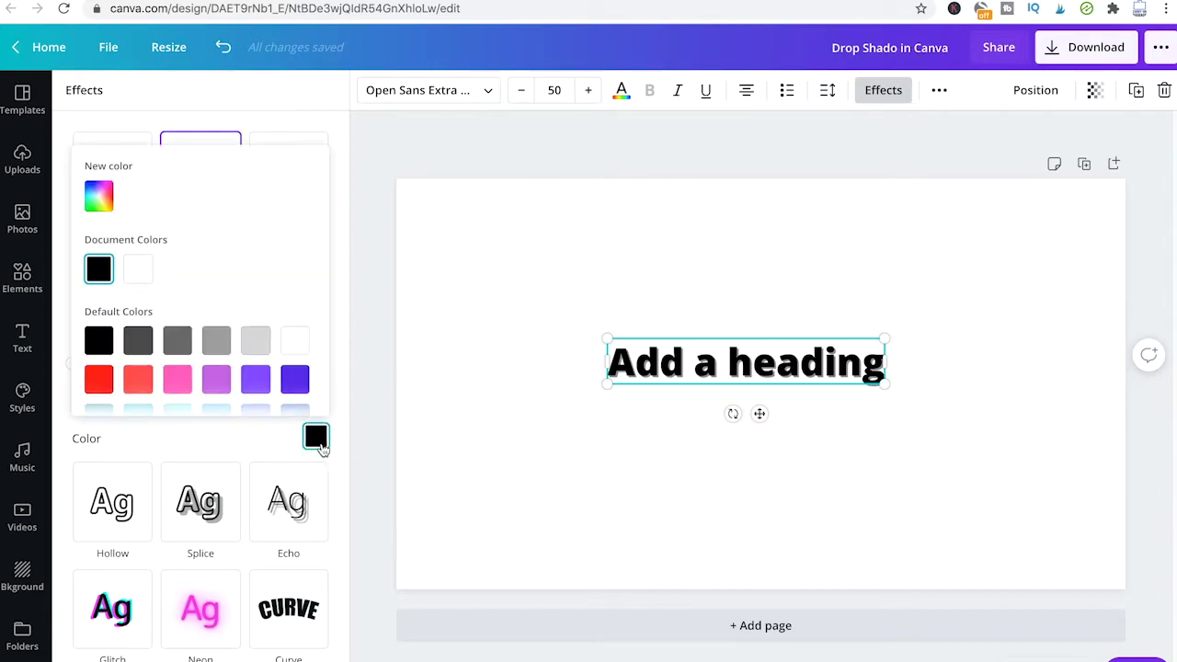
pyautogui.scroll(-1, 228, 252)
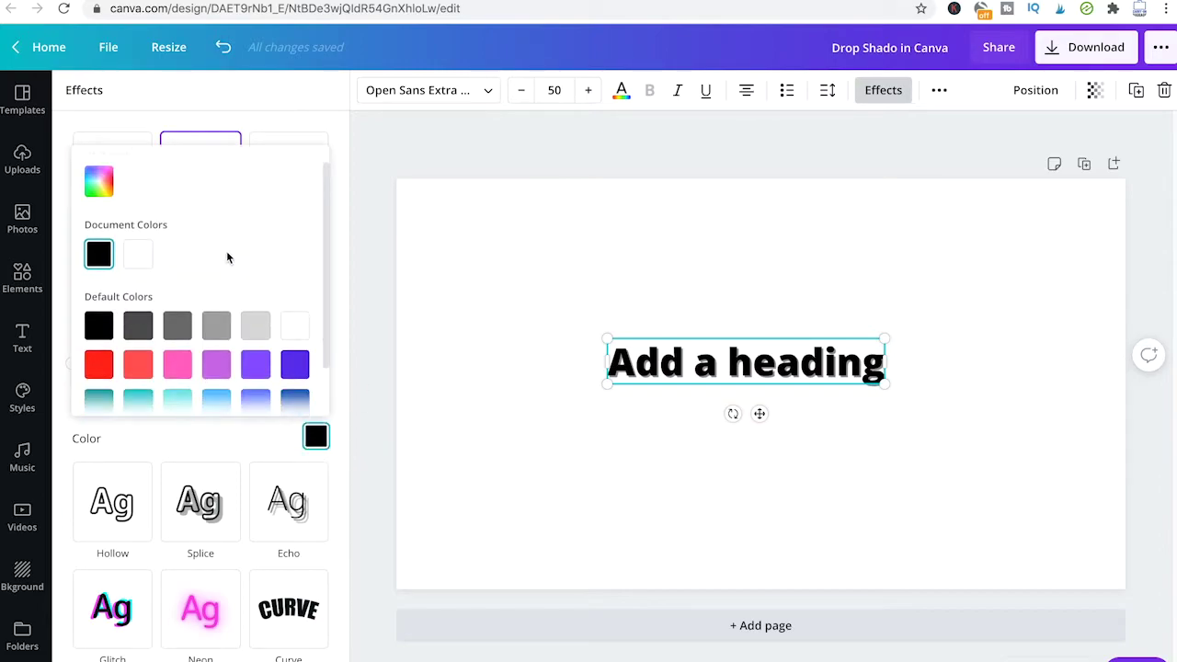
pyautogui.click(98, 365)
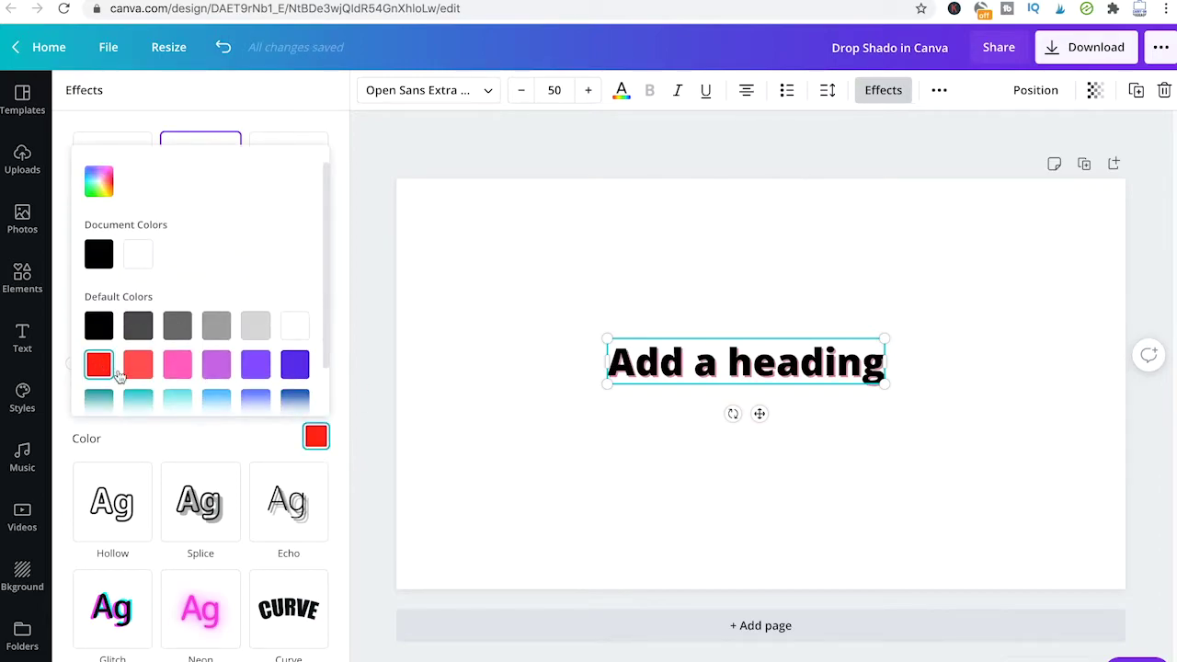
# Step: Enlarge and reposition the heading, set shadow offset 75 and transparency 73, then delete it
pyautogui.moveTo(605, 337); pyautogui.dragTo(451, 250)
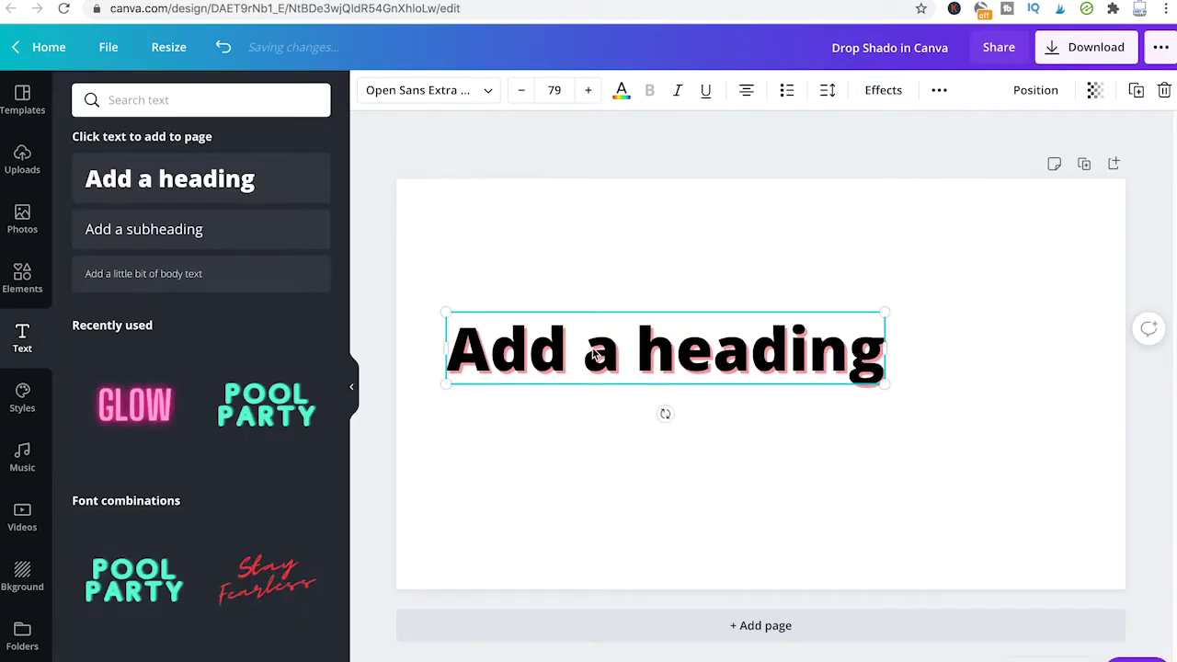
pyautogui.moveTo(644, 350); pyautogui.dragTo(681, 310)
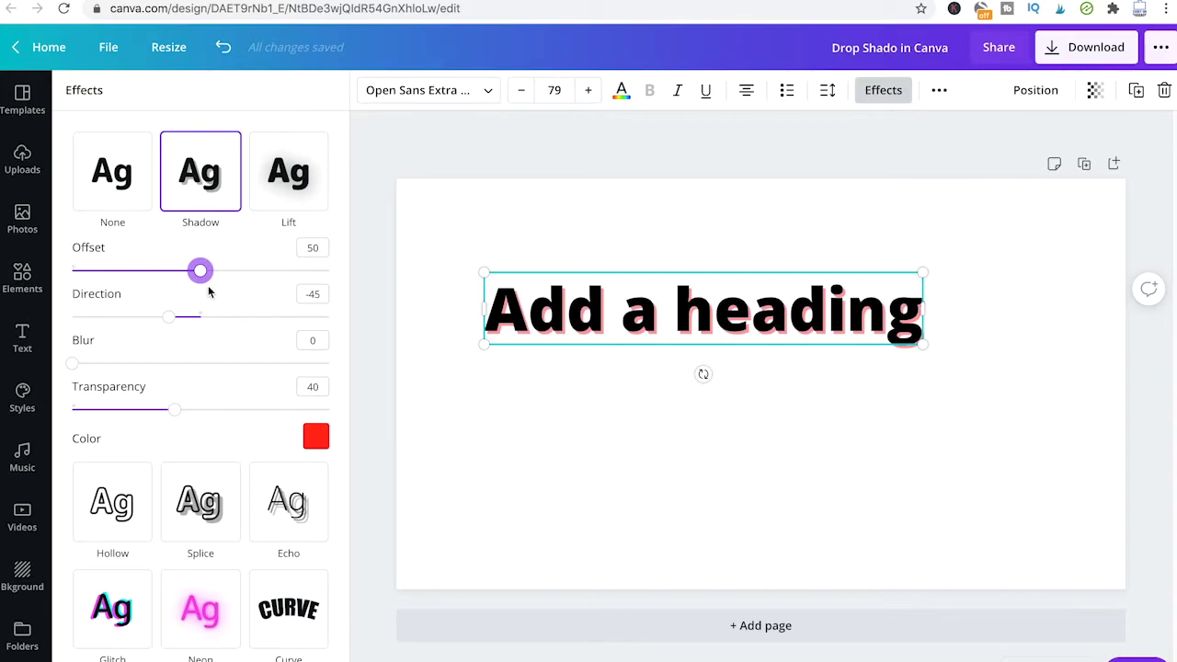
pyautogui.moveTo(200, 271); pyautogui.dragTo(264, 271)
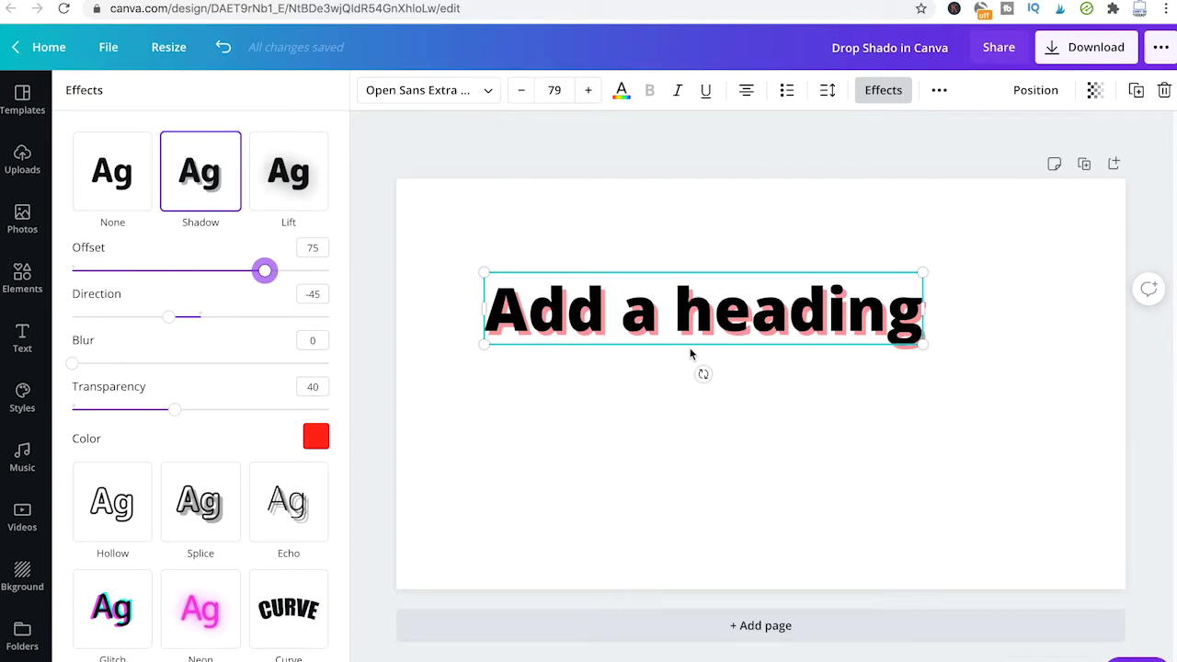
pyautogui.moveTo(174, 409); pyautogui.dragTo(262, 421)
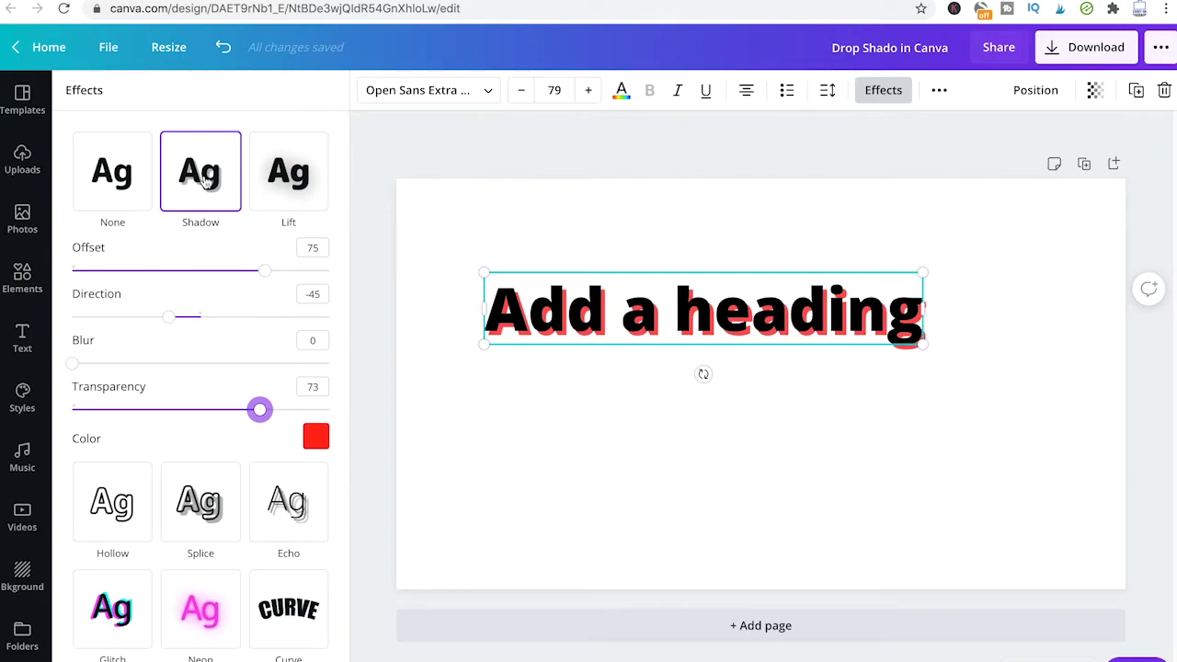
pyautogui.press('Escape')
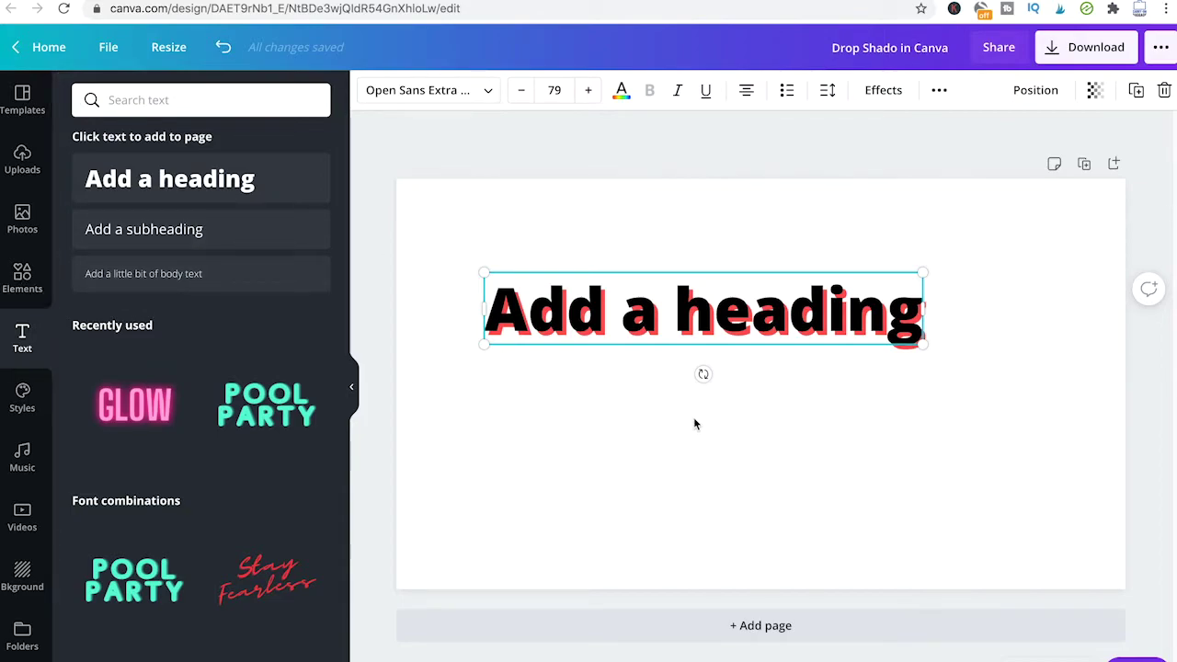
pyautogui.press('Delete')
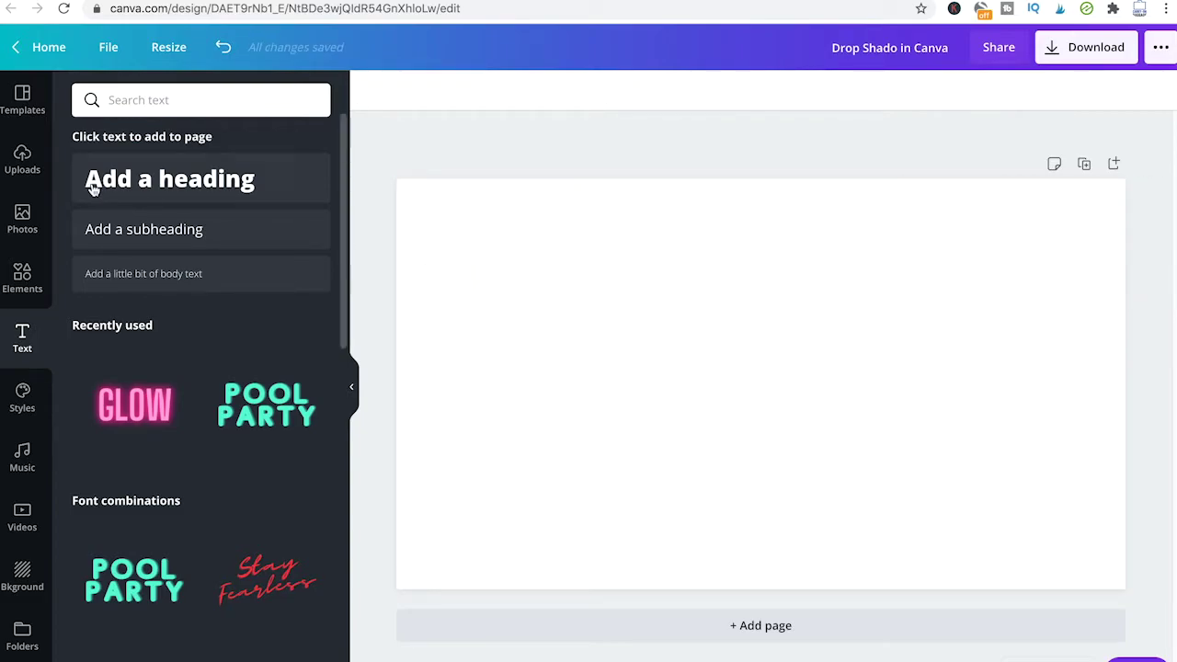
# Step: Search Elements for 'rectangle' and place a plain grey rectangle on the page
pyautogui.click(37, 279)
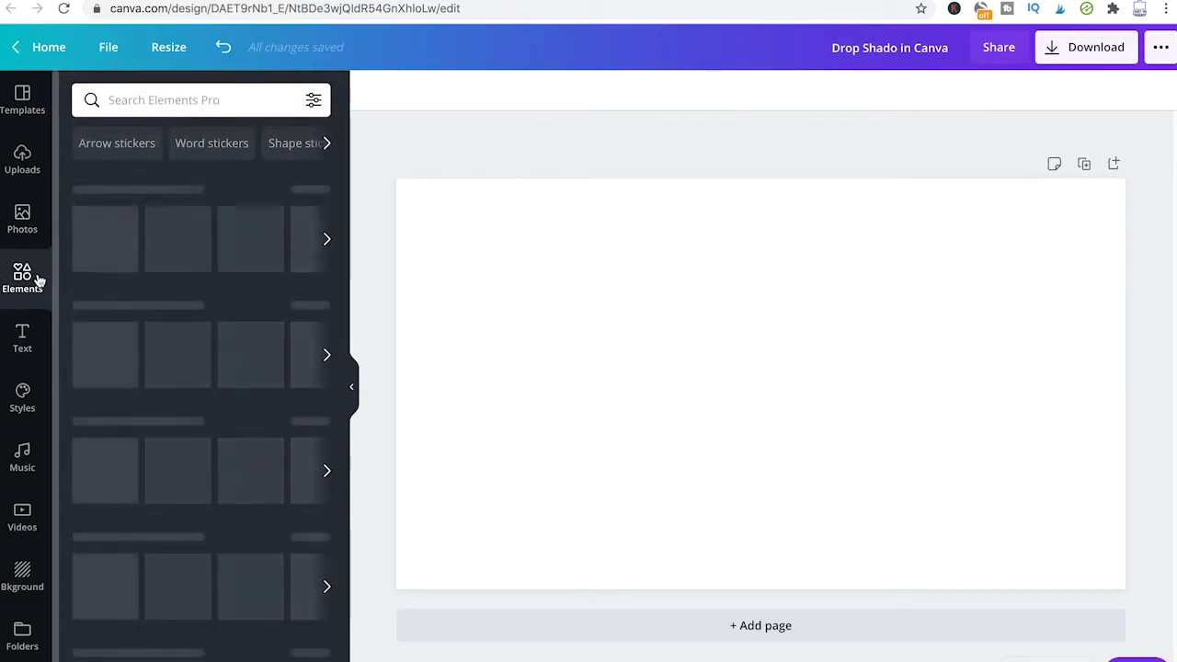
pyautogui.click(152, 99)
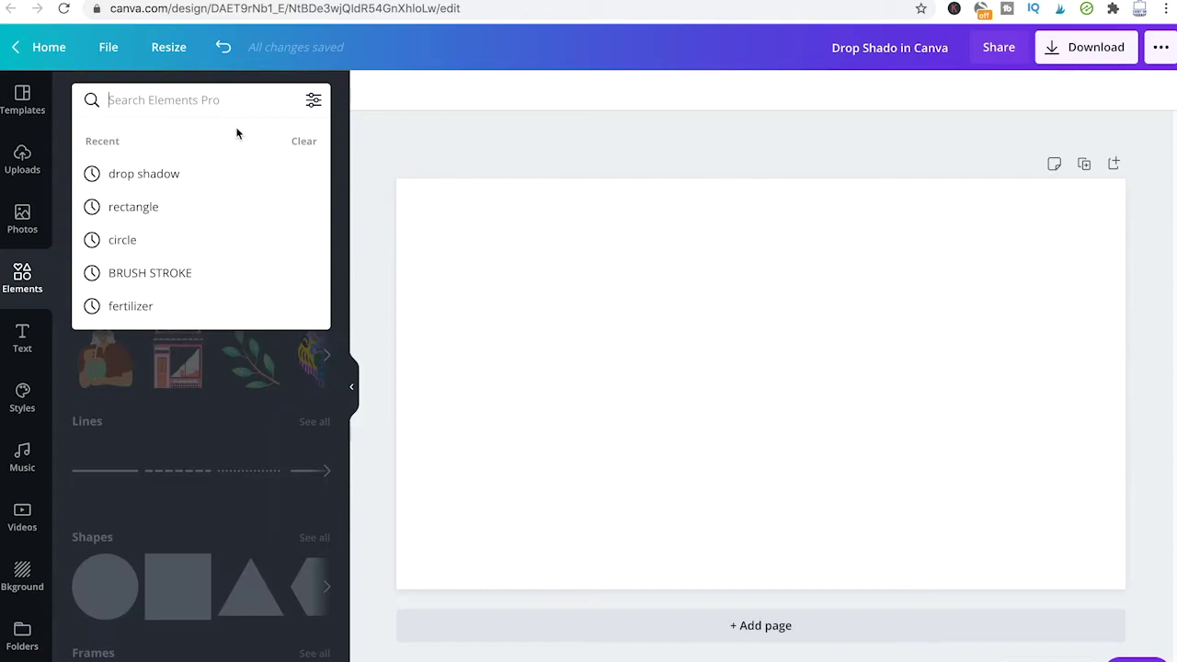
pyautogui.write('rectangle')
pyautogui.press('Return')
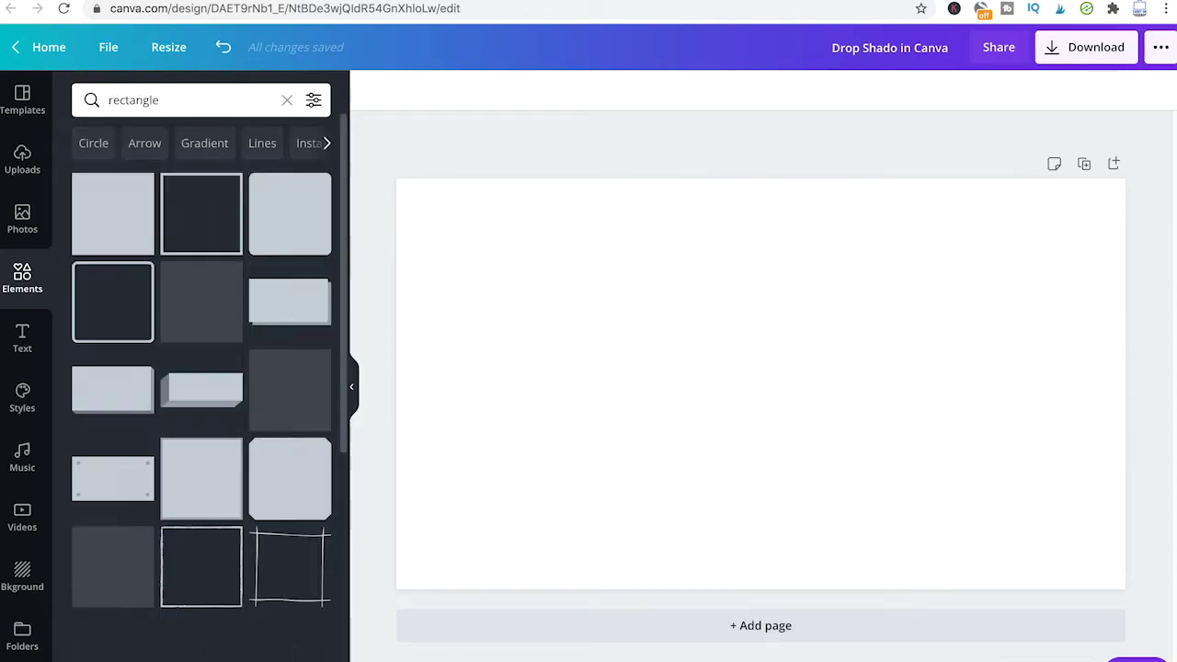
pyautogui.moveTo(115, 198); pyautogui.dragTo(564, 271)
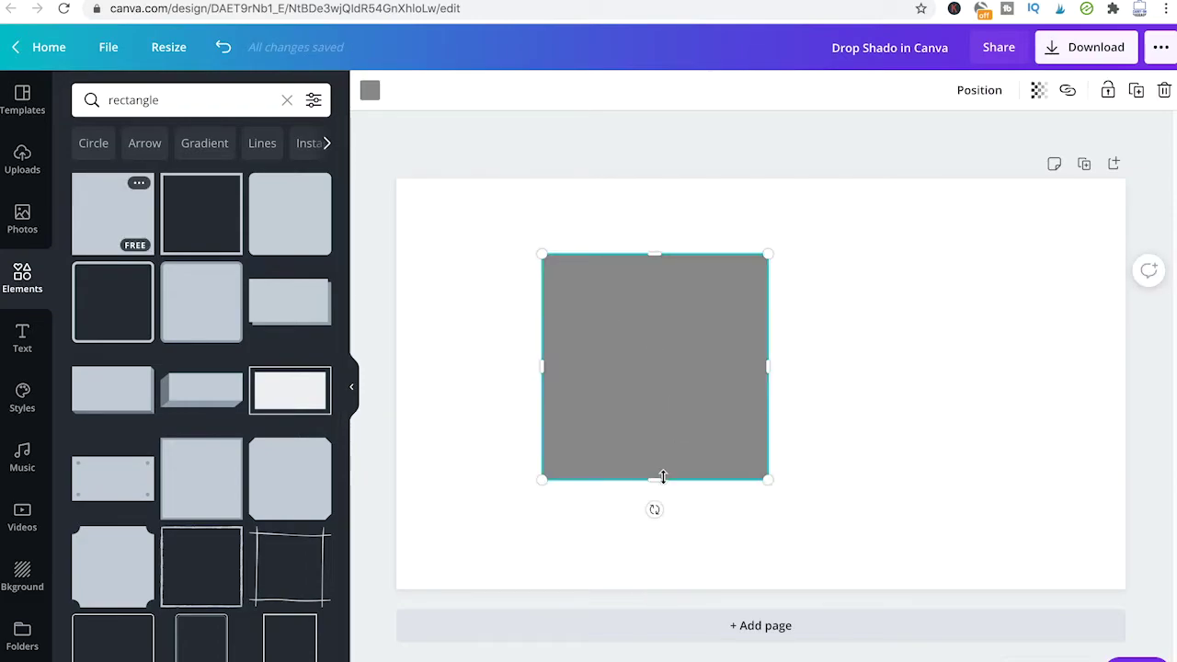
# Step: Shorten the grey rectangle from the bottom into a wide block and reselect it
pyautogui.moveTo(662, 478); pyautogui.dragTo(656, 399)
pyautogui.click(778, 447)
pyautogui.click(659, 331)
pyautogui.press('Escape')
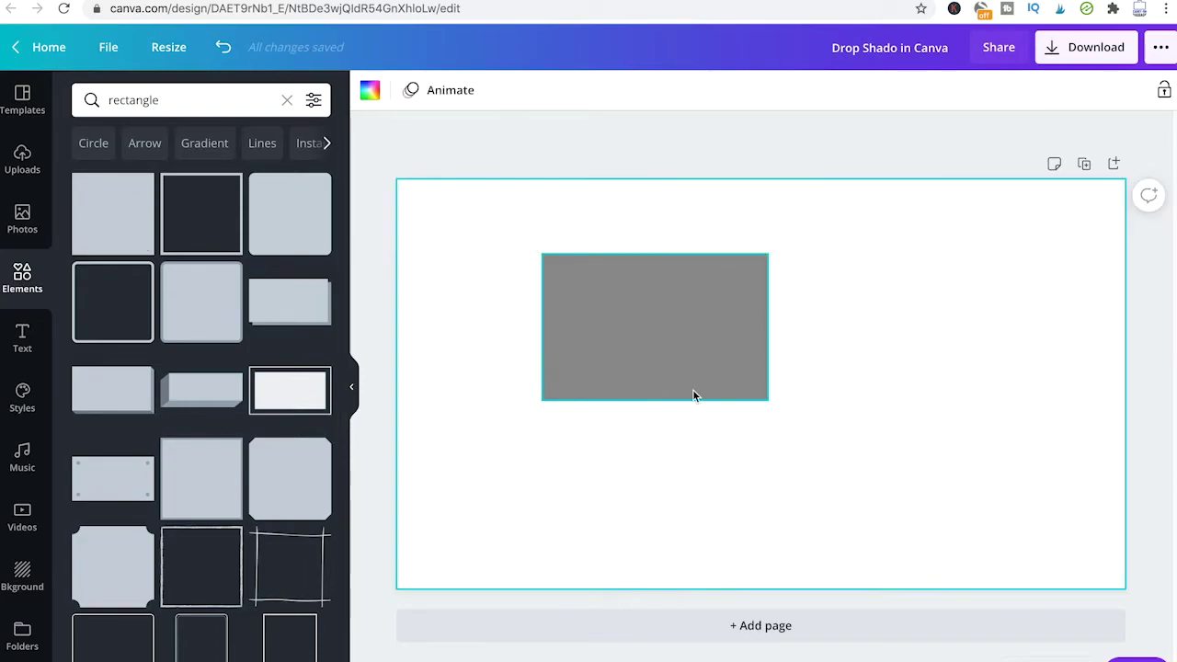
pyautogui.click(657, 356)
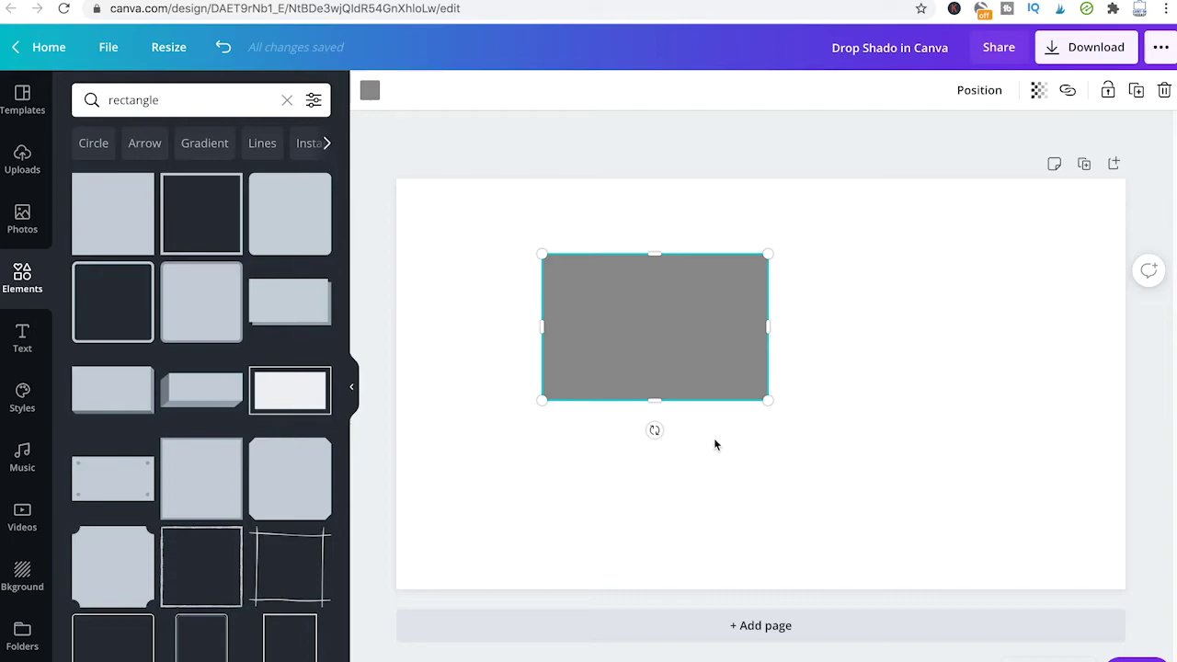
# Step: Duplicate the rectangle, make the copy red, and lay it slightly offset over the original
pyautogui.moveTo(683, 355); pyautogui.dragTo(874, 528)
pyautogui.hotkey('ctrl', 'z')
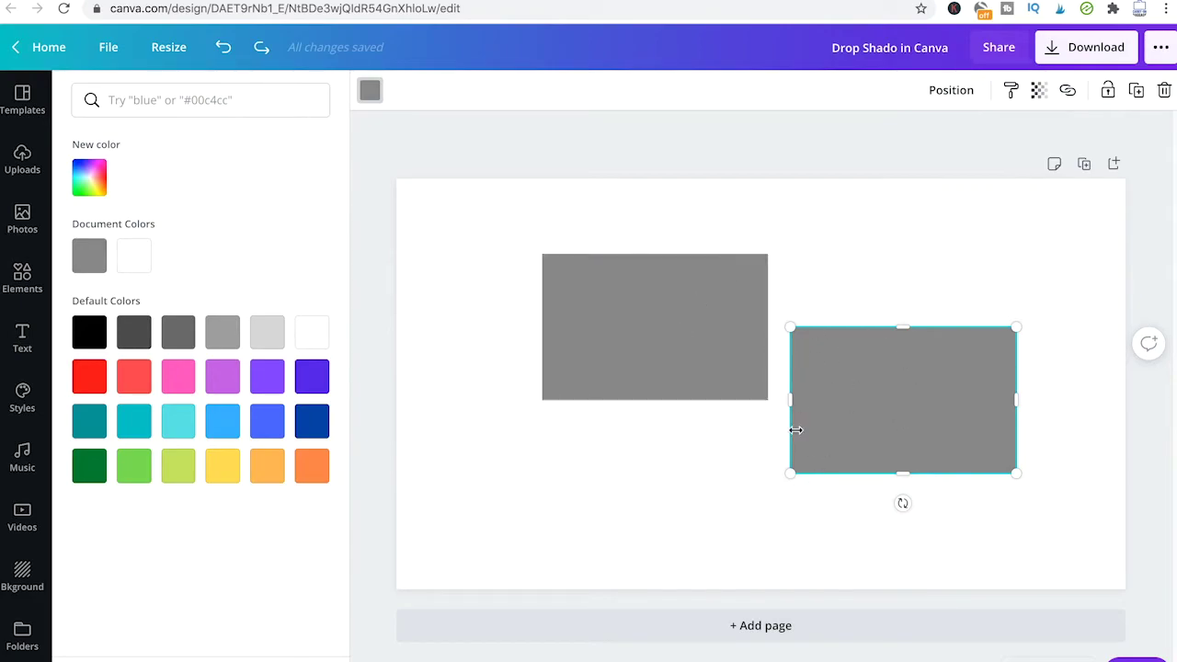
pyautogui.click(83, 390)
pyautogui.moveTo(830, 429); pyautogui.dragTo(901, 450)
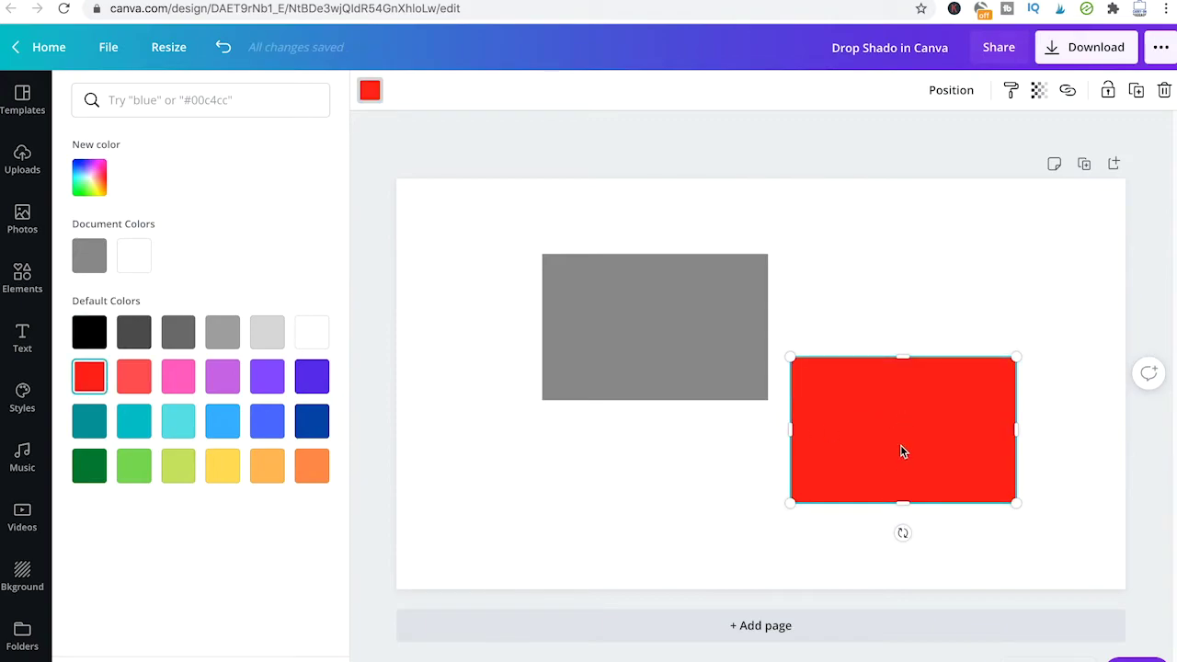
pyautogui.moveTo(901, 450); pyautogui.dragTo(648, 339)
pyautogui.click(883, 424)
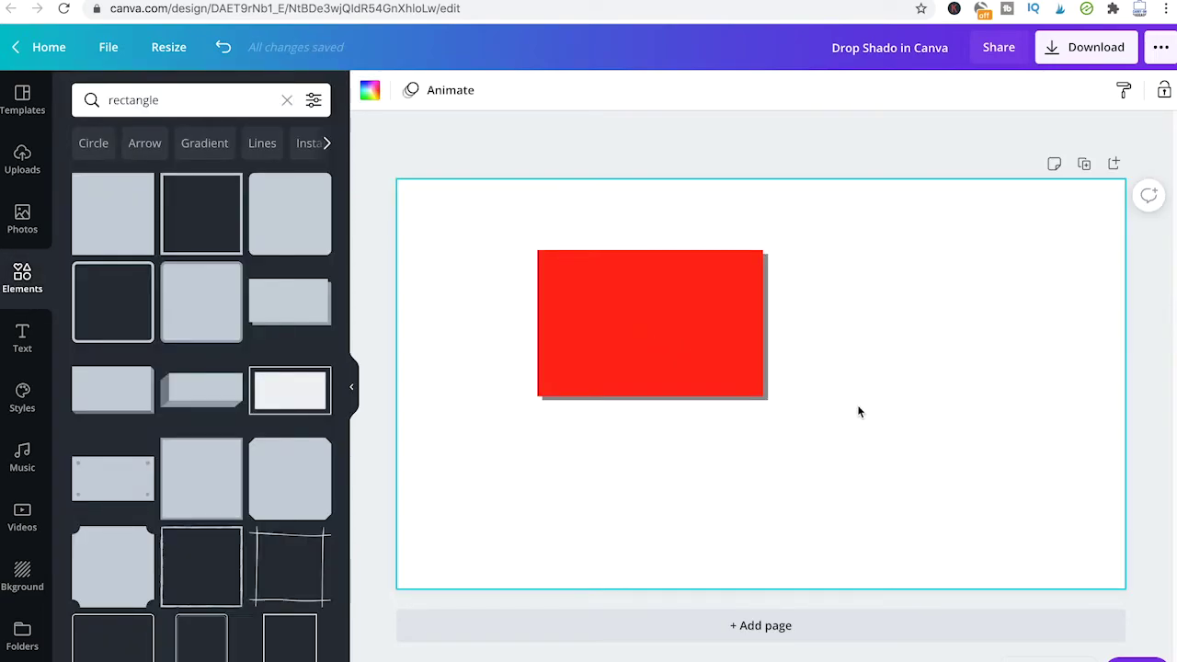
# Step: Make the rectangle behind black as the shadow, then delete both rectangles
pyautogui.click(665, 308)
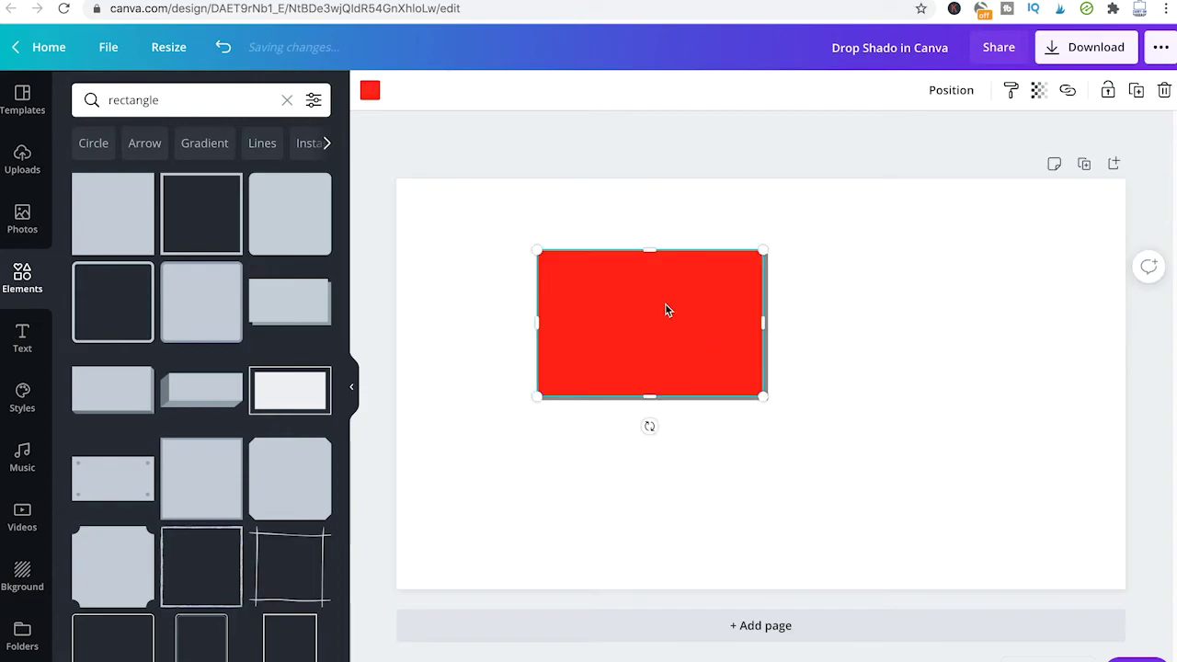
pyautogui.keyDown('alt'); pyautogui.click(675, 318); pyautogui.keyUp('alt')
pyautogui.click(370, 90)
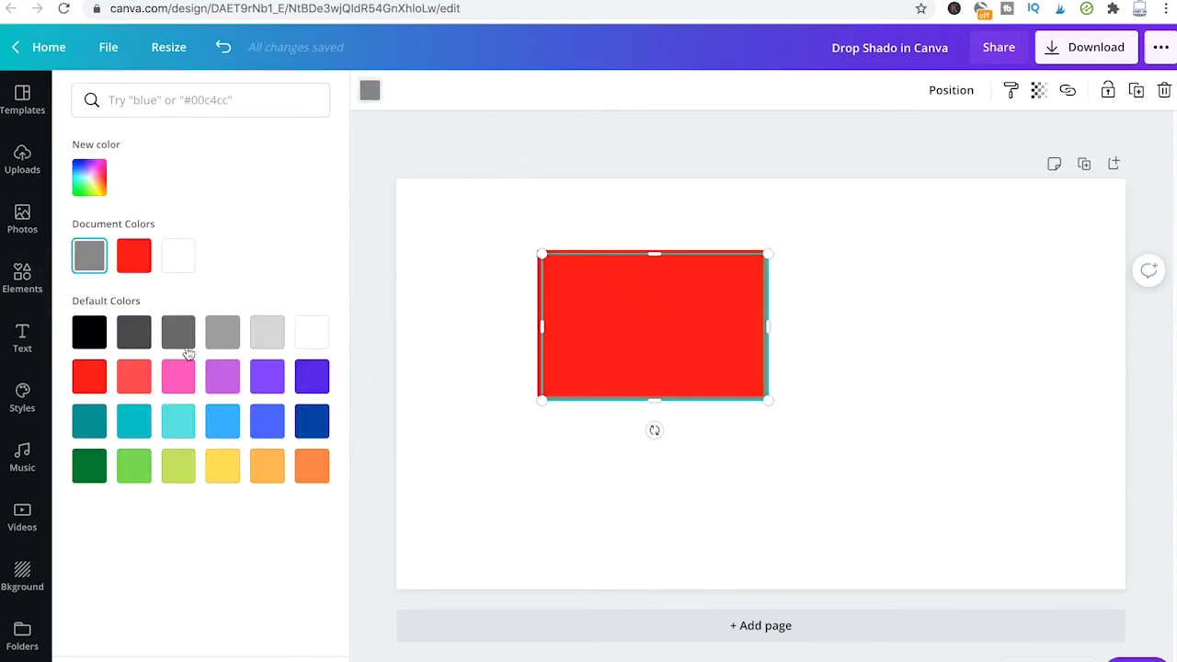
pyautogui.click(93, 339)
pyautogui.press('Escape')
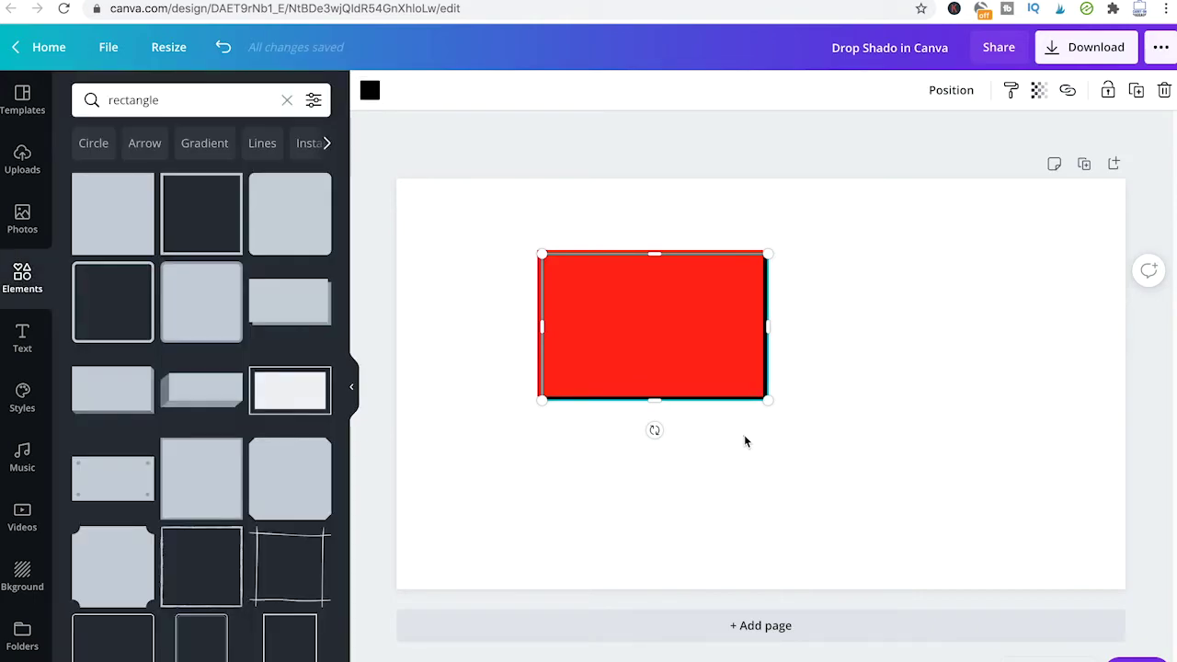
pyautogui.click(793, 426)
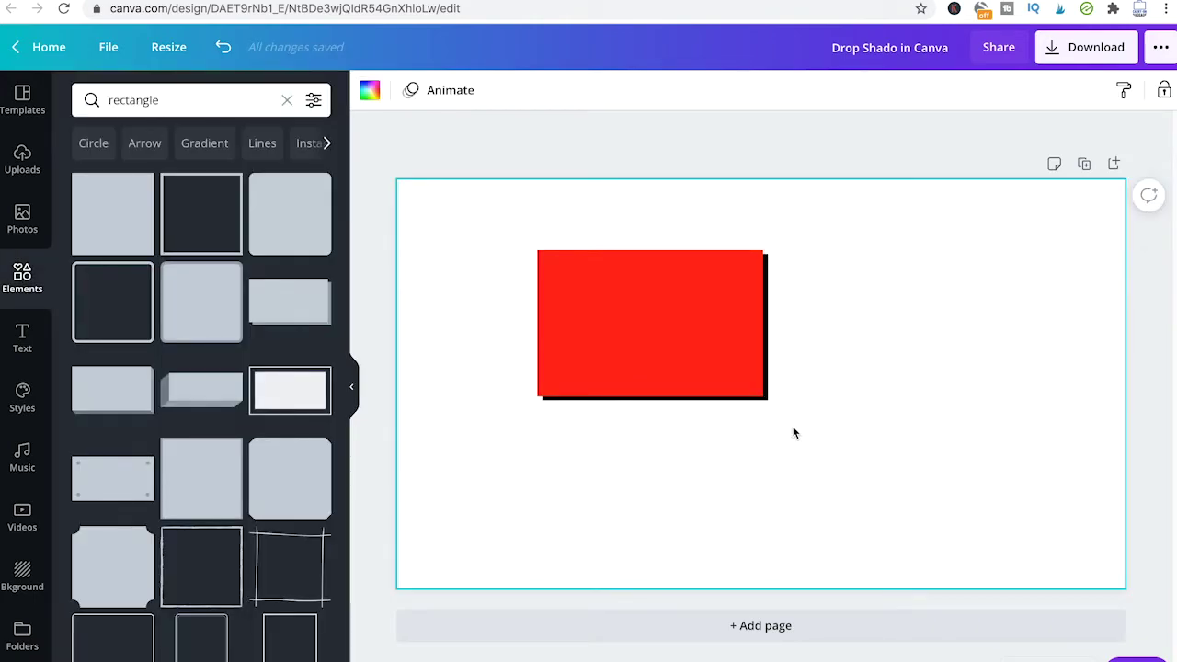
pyautogui.hotkey('ctrl', 'a')
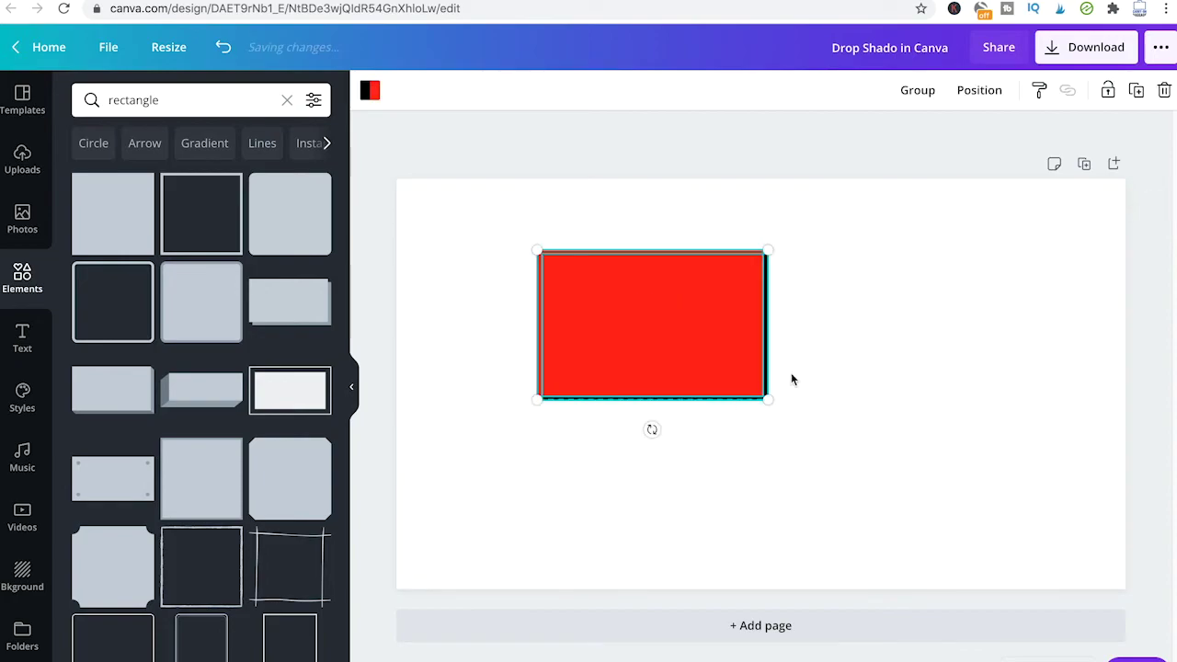
pyautogui.press('Delete')
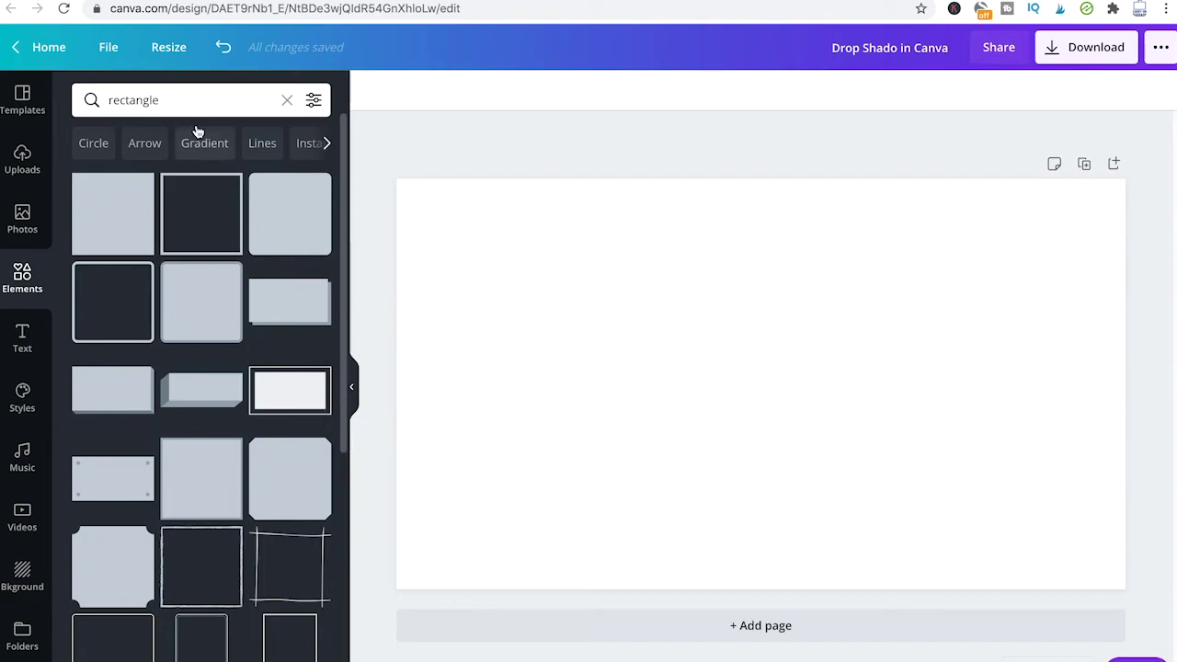
# Step: Search Elements for 'drop shadow' and place the shadowed rounded-rectangle shape on the page
pyautogui.click(111, 90)
pyautogui.write('dr')
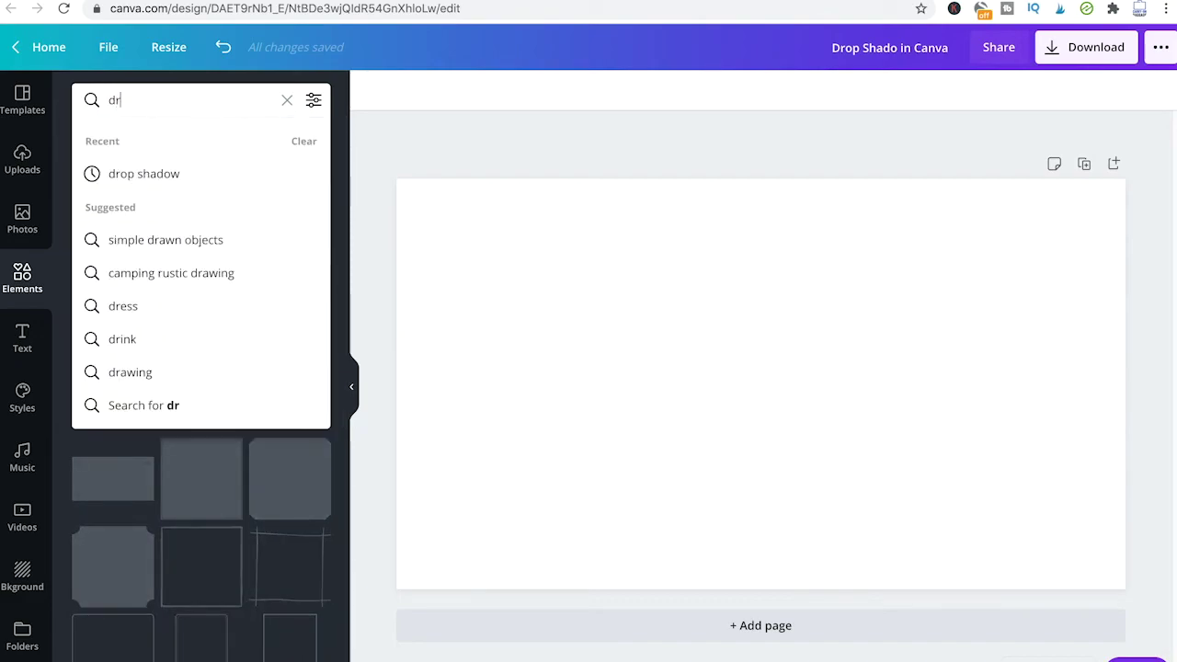
pyautogui.write('op shadow')
pyautogui.press('Return')
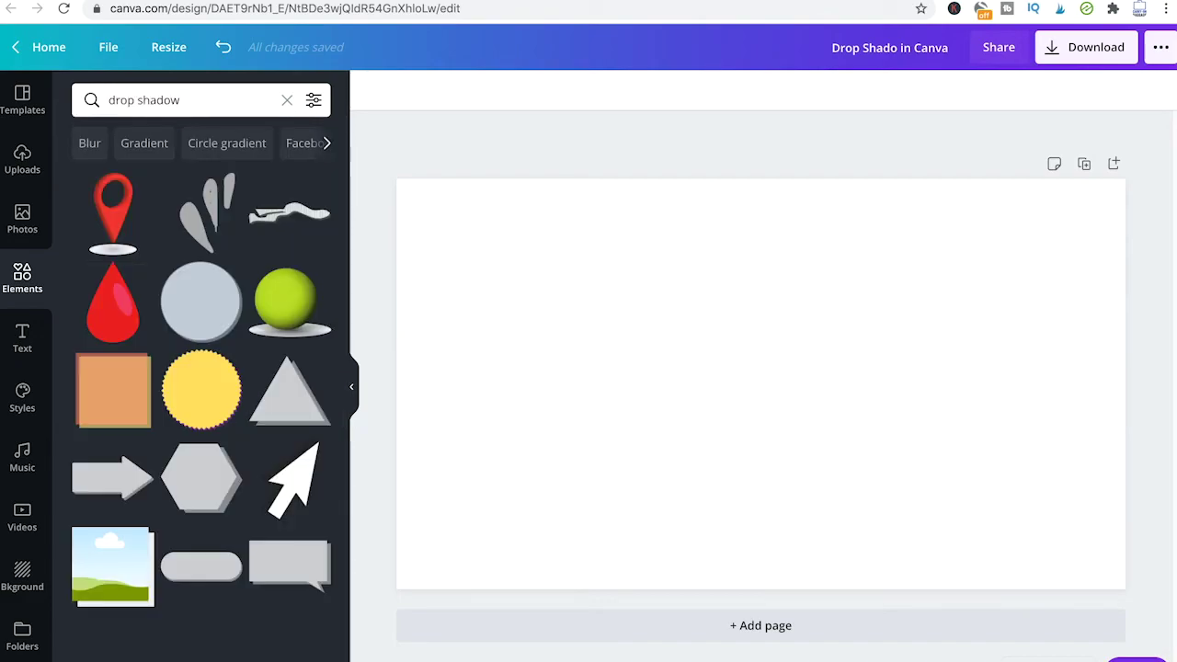
pyautogui.scroll(-3, 253, 276)
pyautogui.scroll(-1, 276, 312)
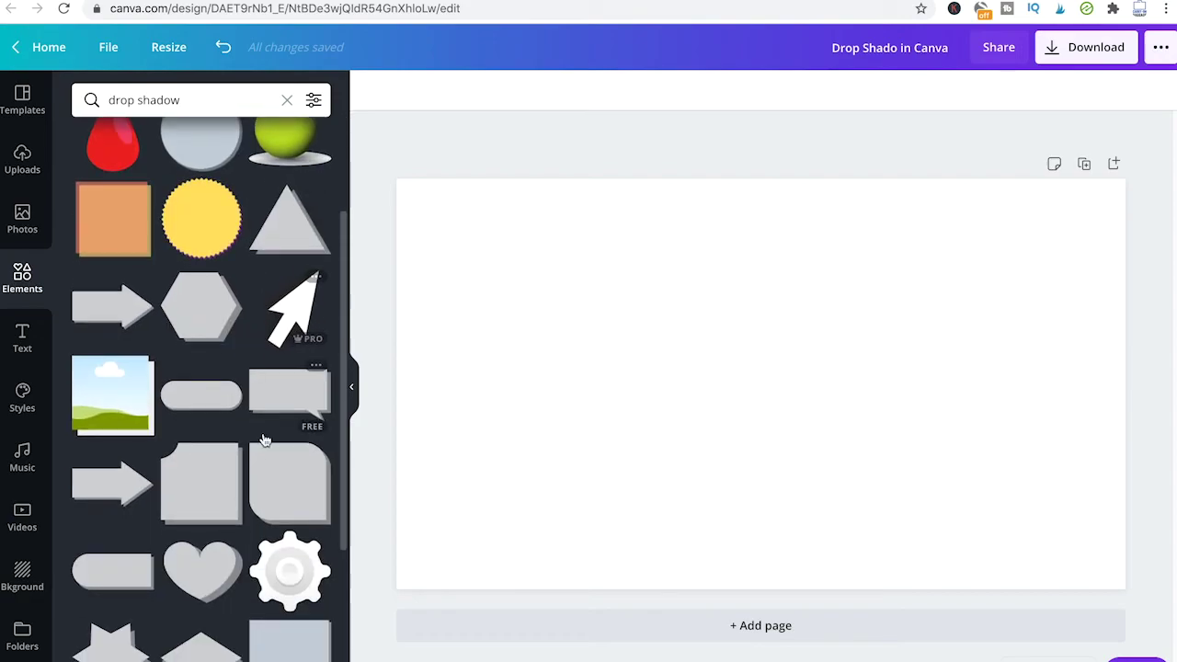
pyautogui.moveTo(138, 565); pyautogui.dragTo(515, 290)
# Step: Shrink the rounded shape and settle it in the upper-left of the page
pyautogui.moveTo(846, 224); pyautogui.dragTo(801, 465)
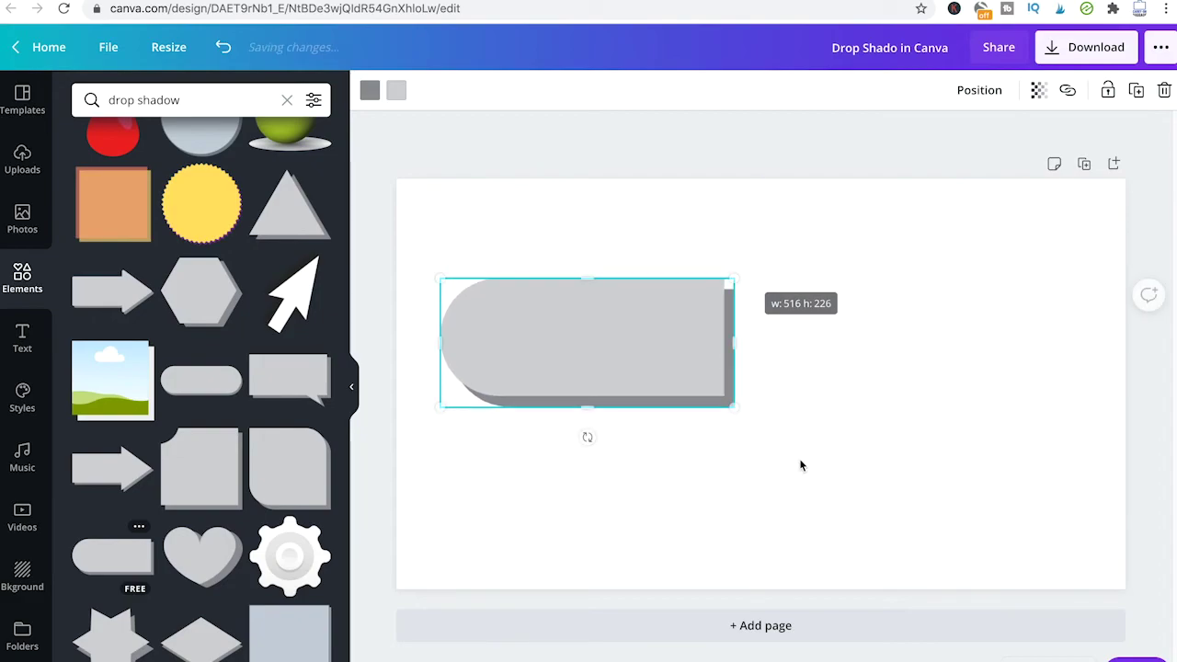
pyautogui.moveTo(635, 359); pyautogui.dragTo(639, 318)
pyautogui.click(694, 418)
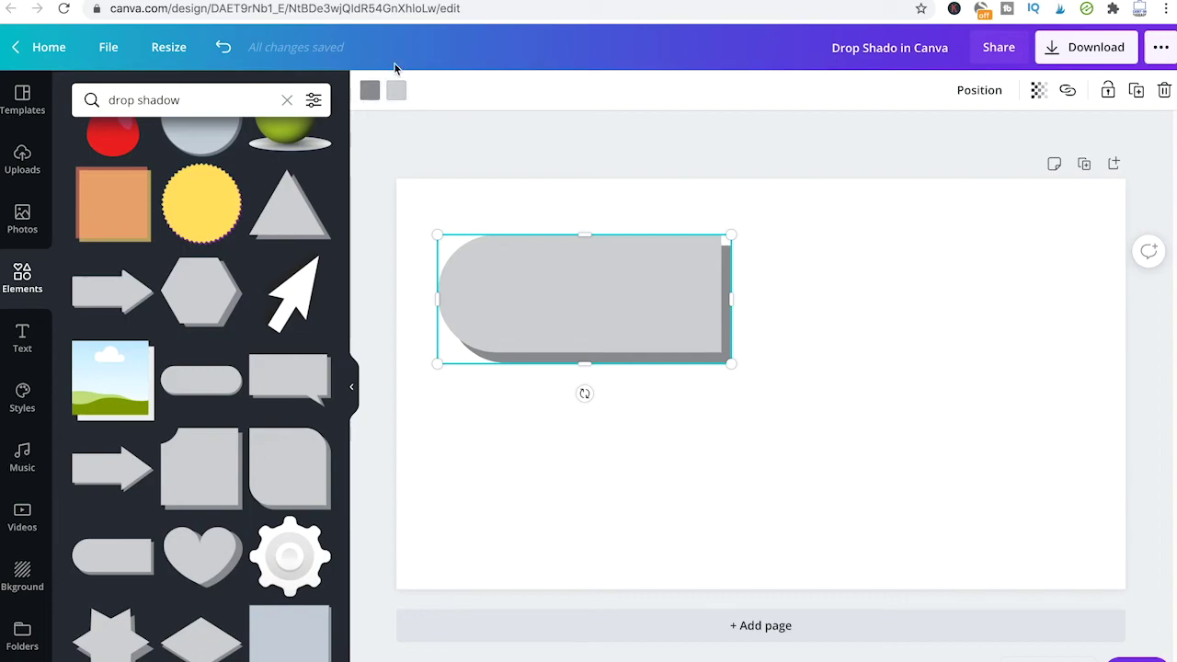
pyautogui.hotkey('ctrl', 'z')
# Step: Place the shadowed grey arrow right of the rounded bar, shrink it, and move it up
pyautogui.click(815, 413)
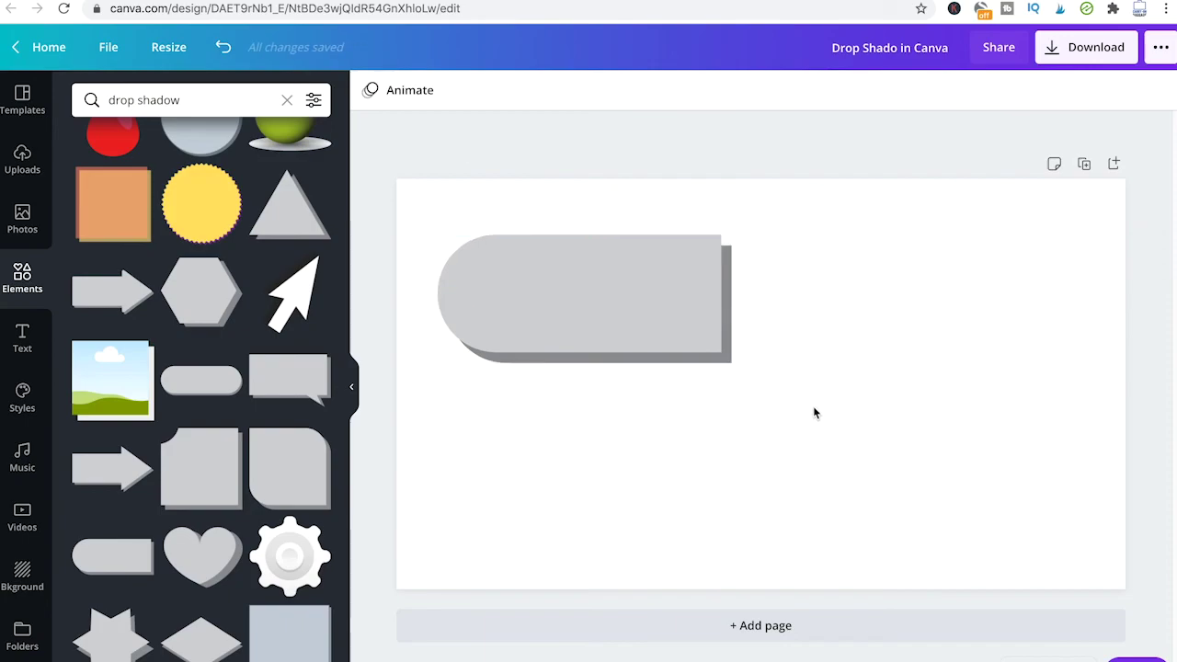
pyautogui.moveTo(151, 474); pyautogui.dragTo(993, 336)
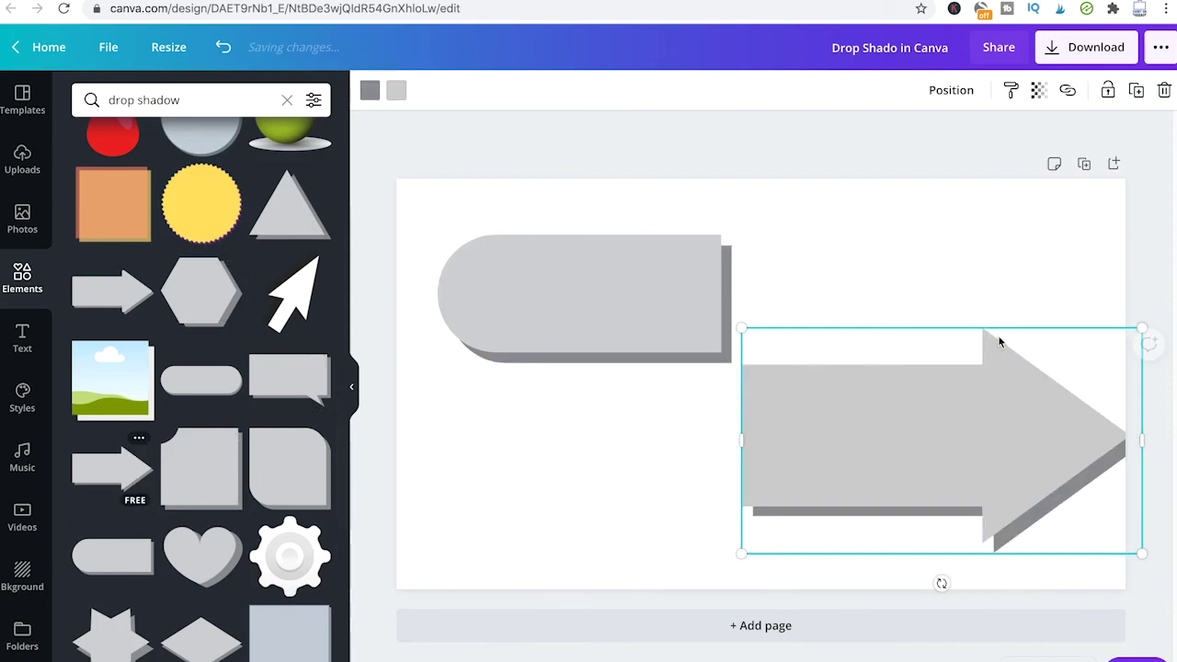
pyautogui.moveTo(1135, 330); pyautogui.dragTo(1024, 393)
pyautogui.moveTo(932, 415); pyautogui.dragTo(953, 360)
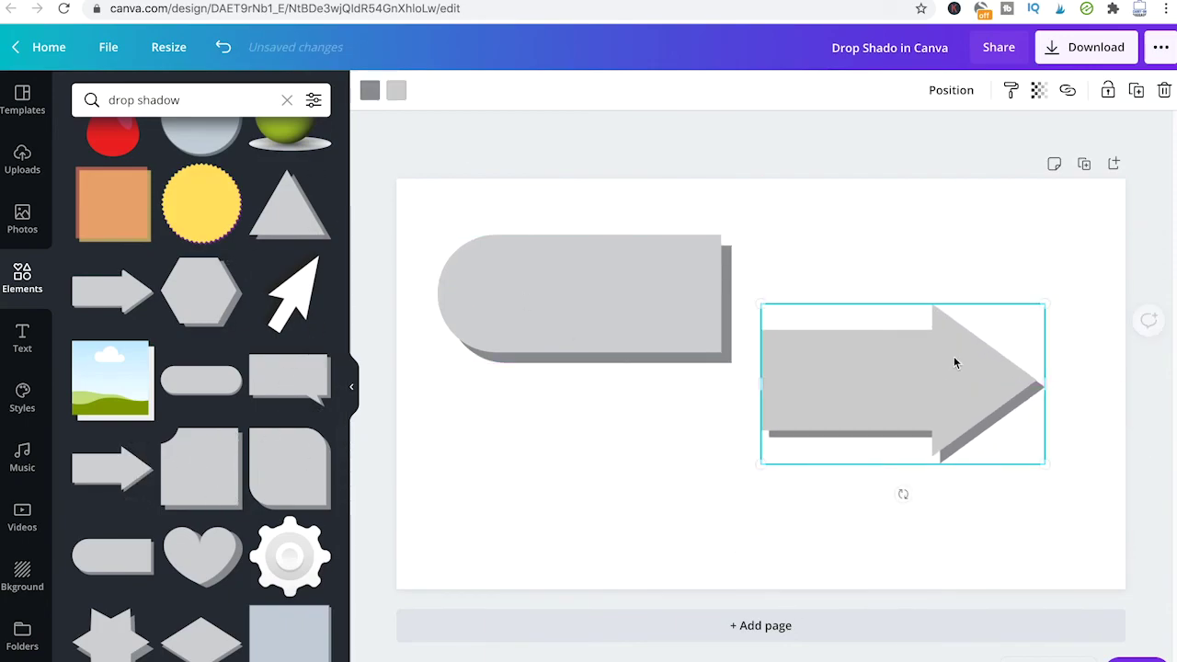